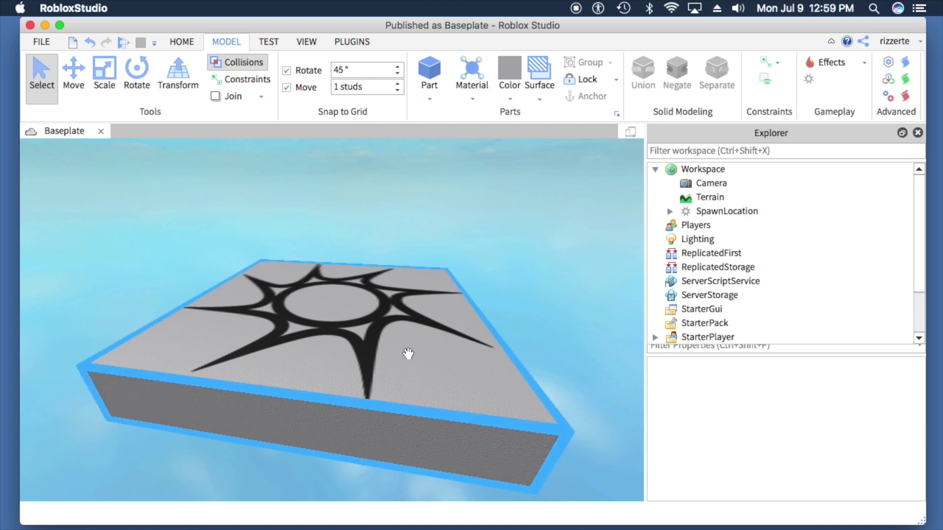
# Step: Zoom out and drag the SpawnLocation pad over to the left side of the scene
pyautogui.scroll(-8, 406, 362)
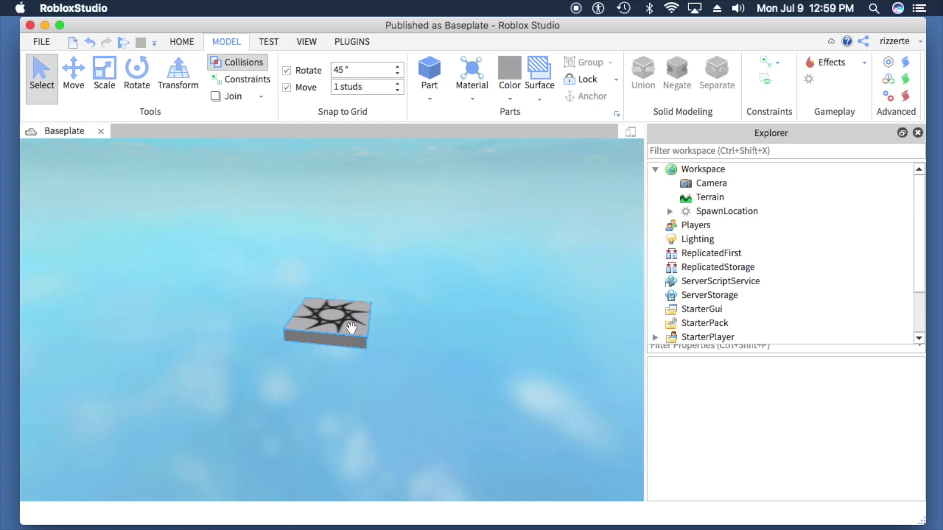
pyautogui.moveTo(348, 331); pyautogui.dragTo(236, 322)
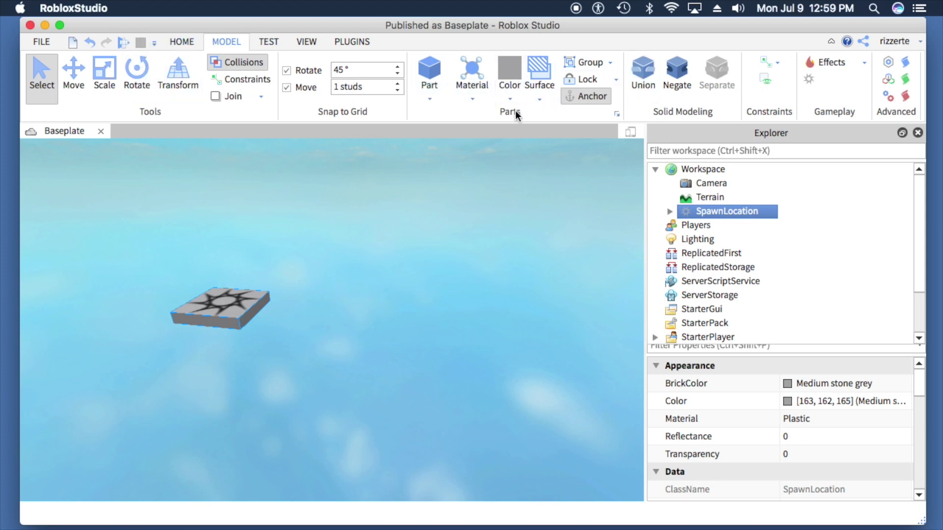
pyautogui.click(431, 99)
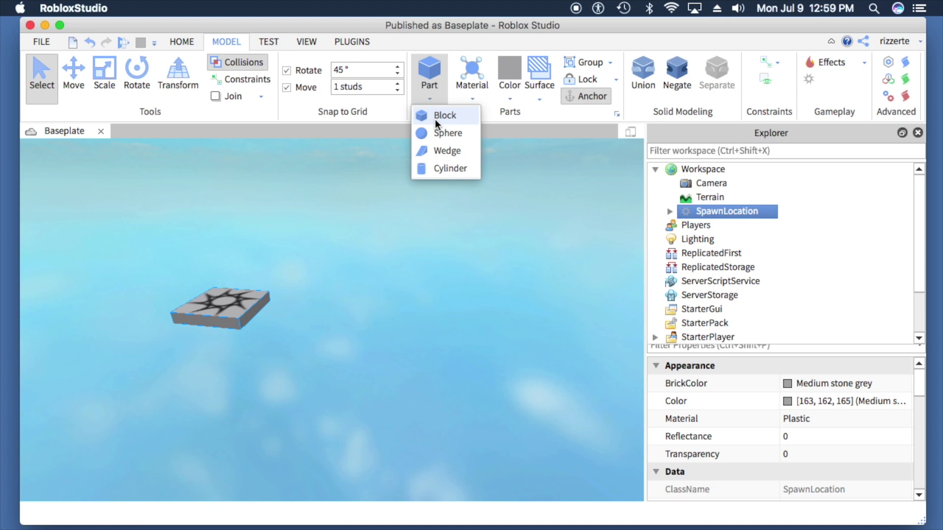
# Step: Insert a grey Block part into the workspace beside the spawn pad
pyautogui.click(435, 116)
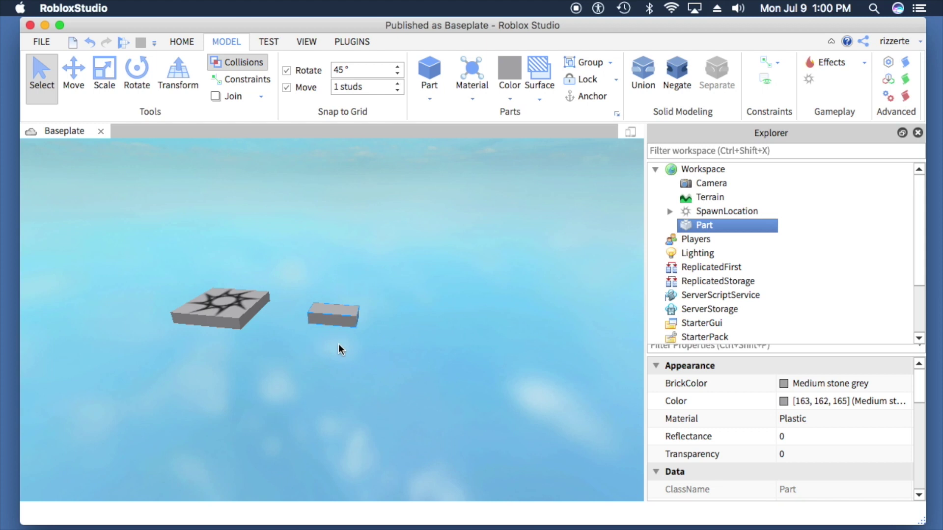
pyautogui.moveTo(338, 343); pyautogui.dragTo(338, 343, button='right')
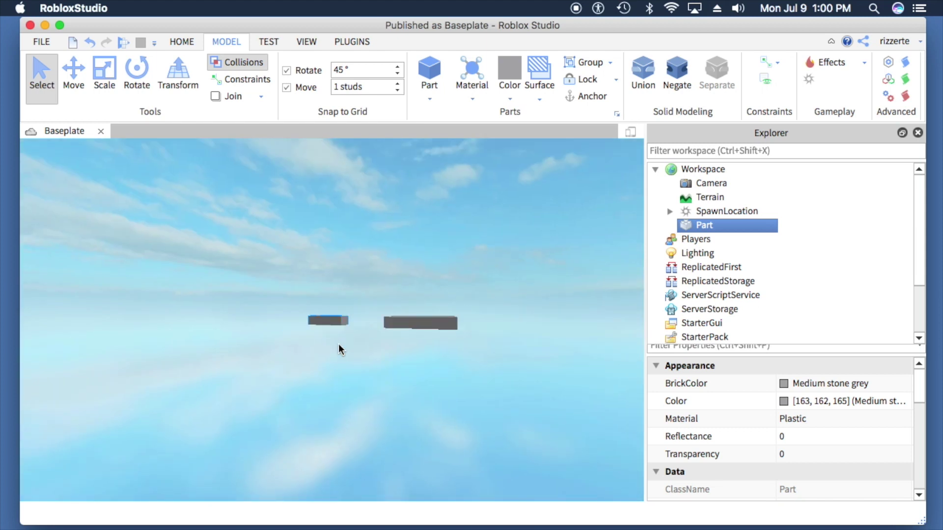
# Step: Tilt the camera down and zoom in on the spawn pad and the new block
pyautogui.moveTo(337, 343); pyautogui.dragTo(337, 344, button='right')
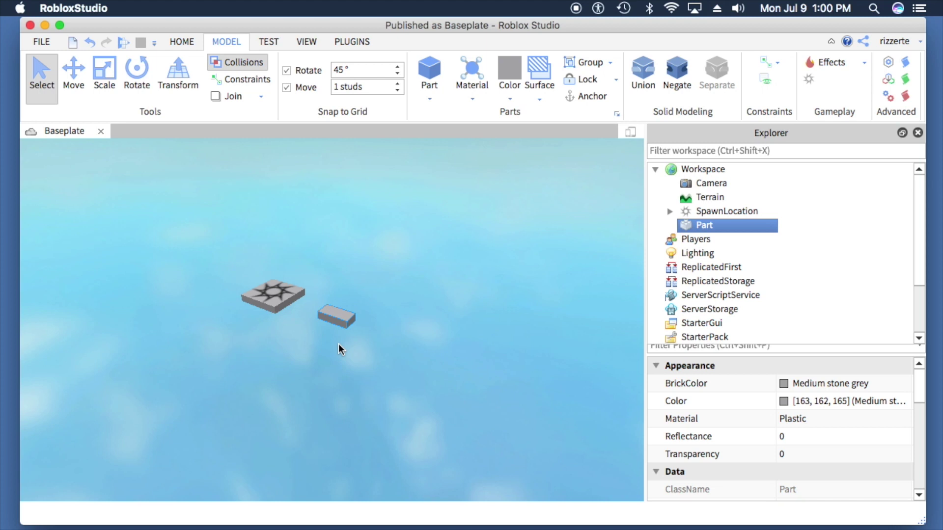
pyautogui.scroll(3, 338, 344)
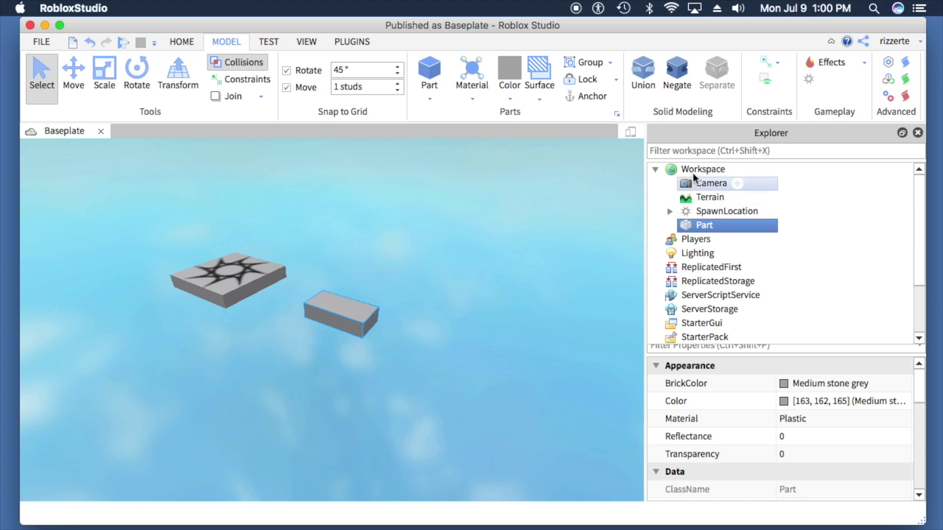
pyautogui.click(705, 211)
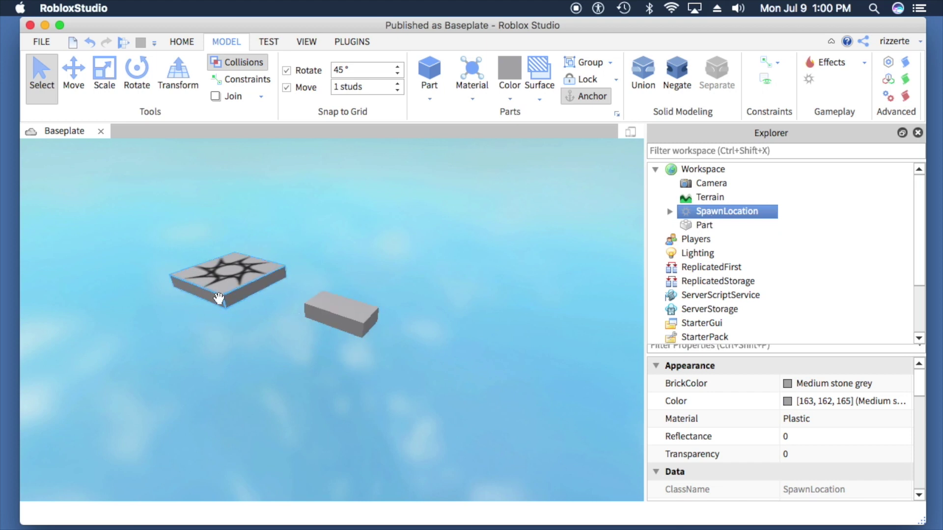
pyautogui.click(700, 225)
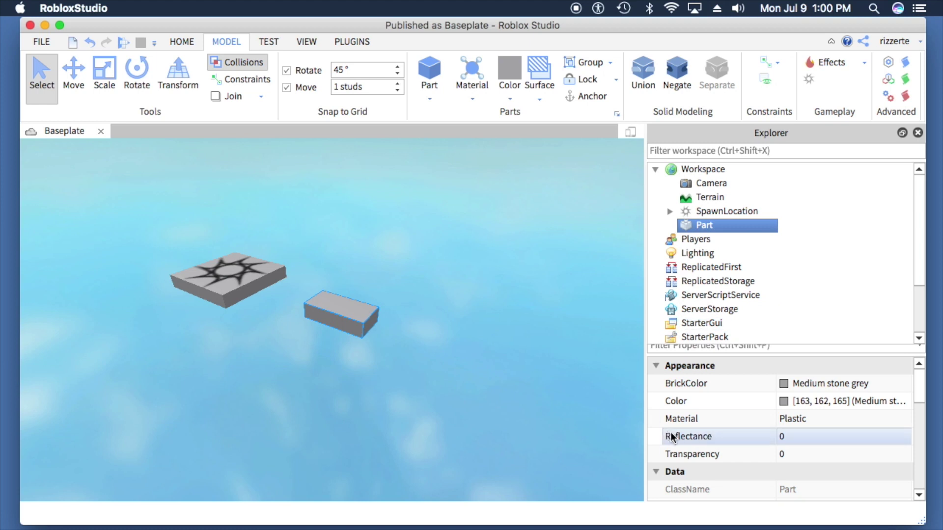
pyautogui.moveTo(667, 422)
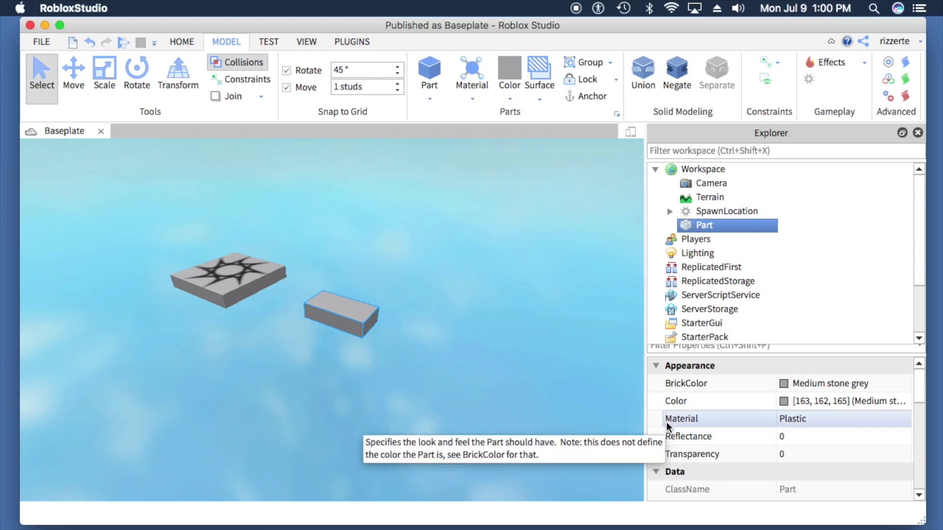
pyautogui.moveTo(700, 227)
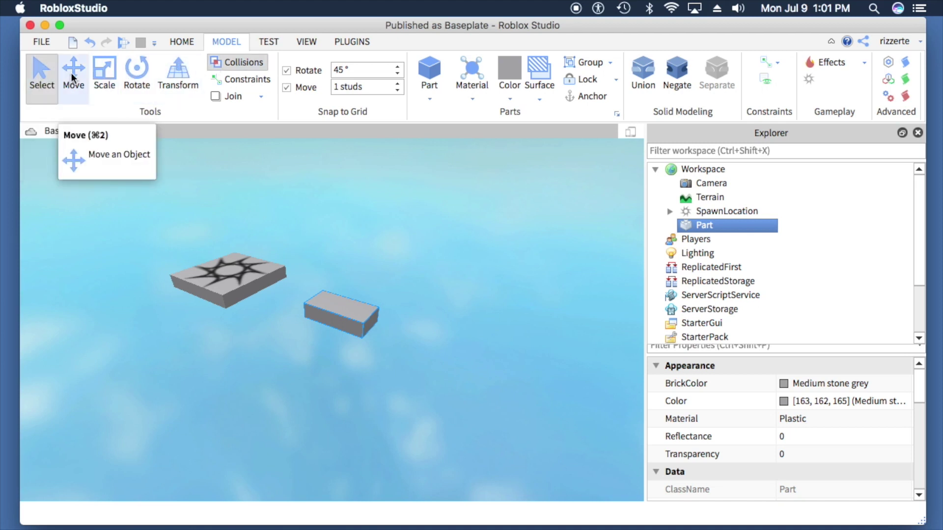
# Step: With the Move tool, focus on the block and drag it along its red axis
pyautogui.click(72, 77)
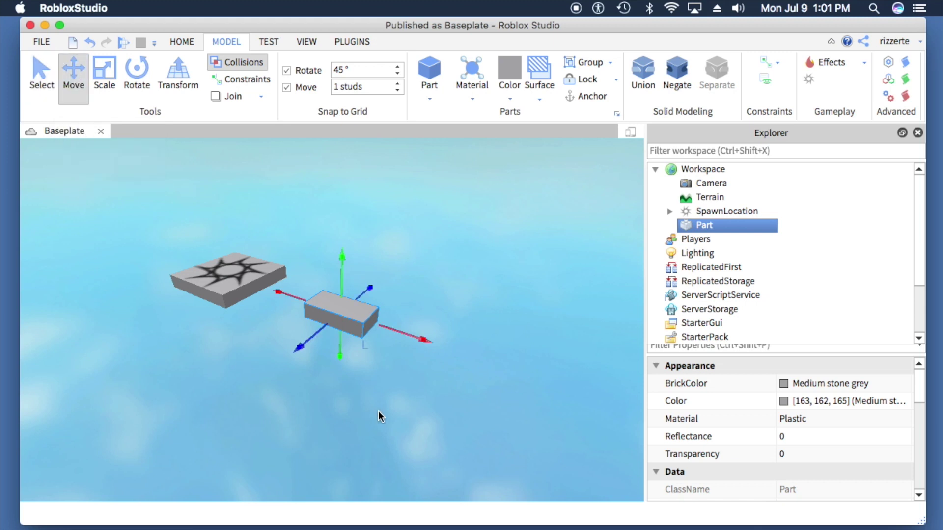
pyautogui.press('f')
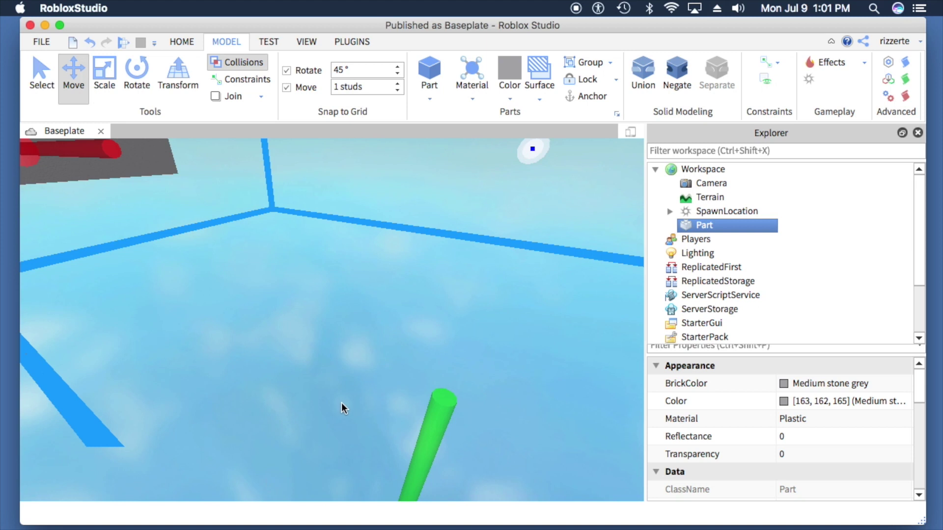
pyautogui.scroll(-5, 346, 408)
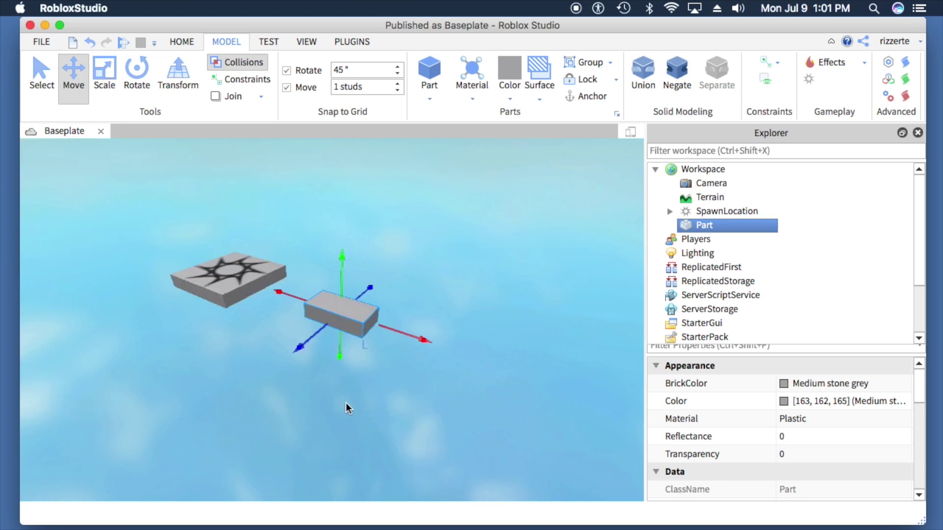
pyautogui.press('super+z')
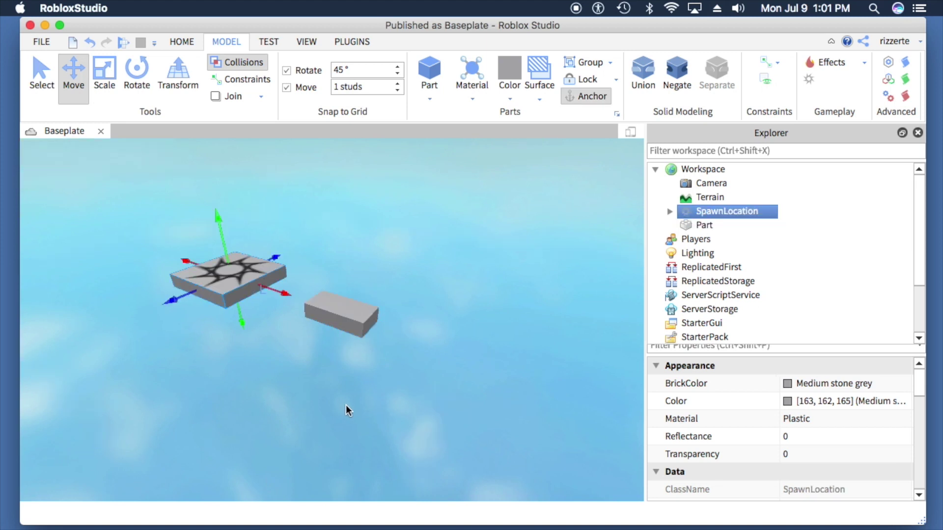
pyautogui.press('super+y')
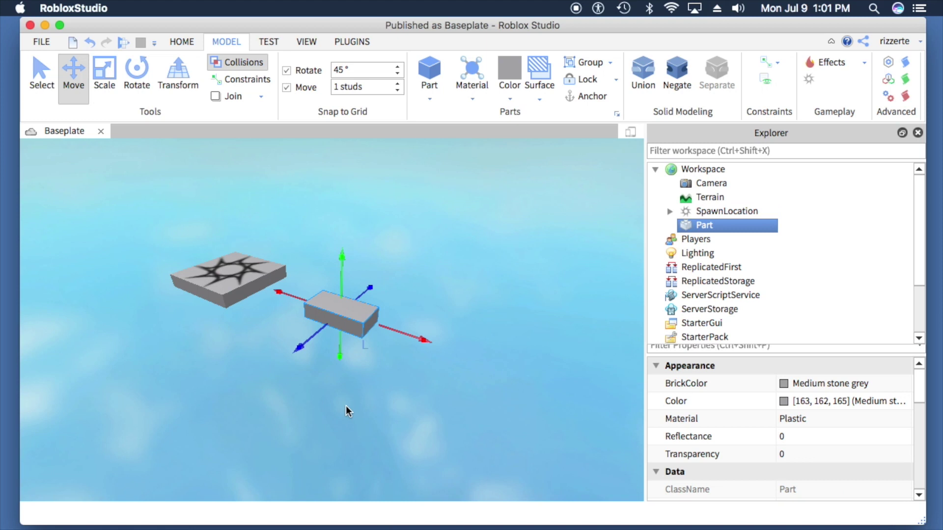
pyautogui.press('f')
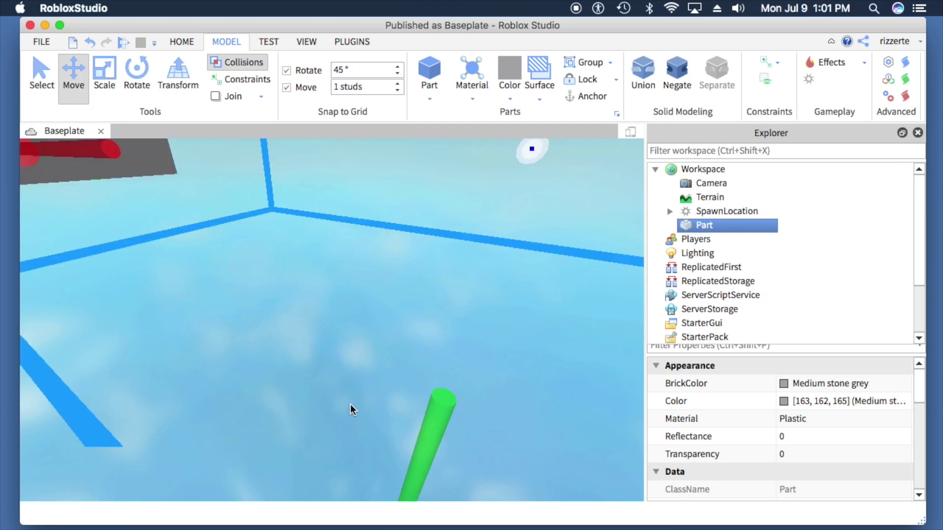
pyautogui.scroll(-5, 349, 404)
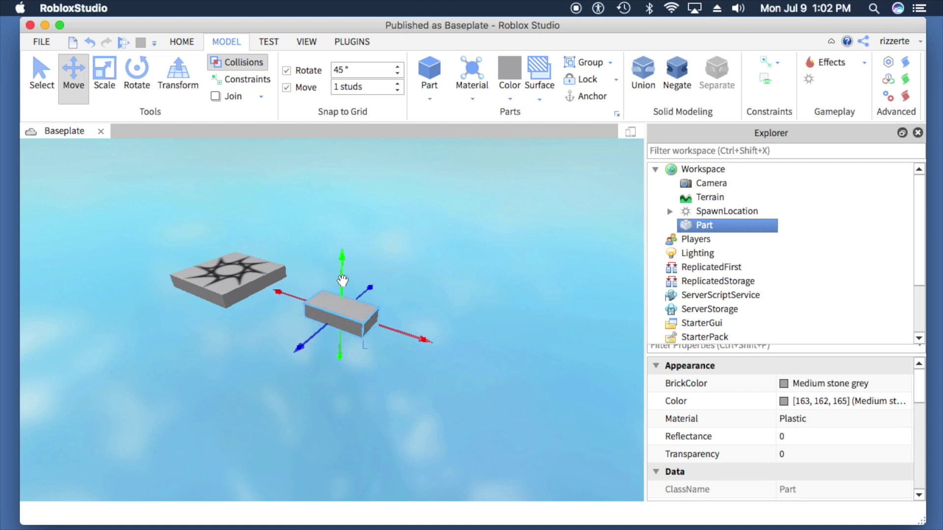
pyautogui.moveTo(341, 281)
pyautogui.mouseDown()
pyautogui.moveTo(342, 238)
pyautogui.moveTo(334, 338)
pyautogui.moveTo(335, 256)
pyautogui.moveTo(335, 312)
pyautogui.moveTo(332, 270)
pyautogui.moveTo(334, 278)
pyautogui.mouseUp()
# Step: Slide the block along its X and Z axes so it sits just right of the spawn pad
pyautogui.moveTo(407, 337); pyautogui.dragTo(380, 347)
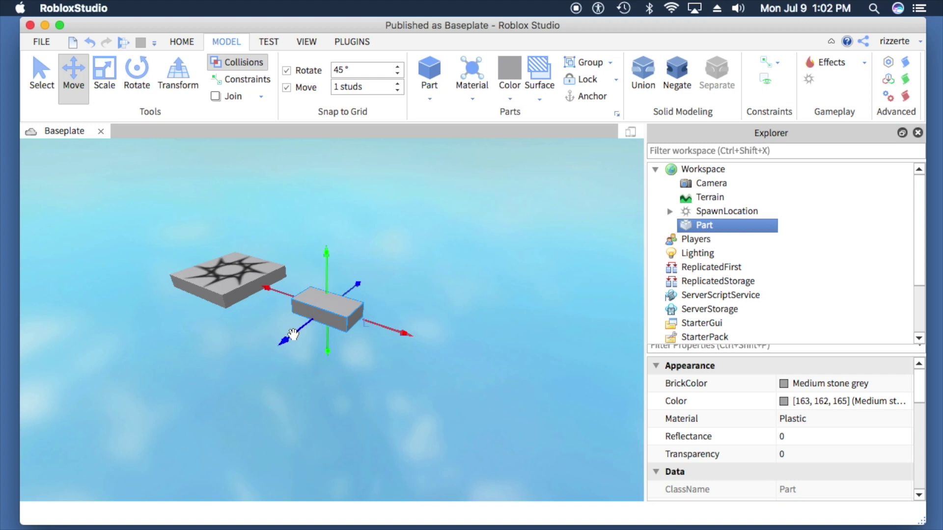
pyautogui.moveTo(293, 334); pyautogui.dragTo(304, 364)
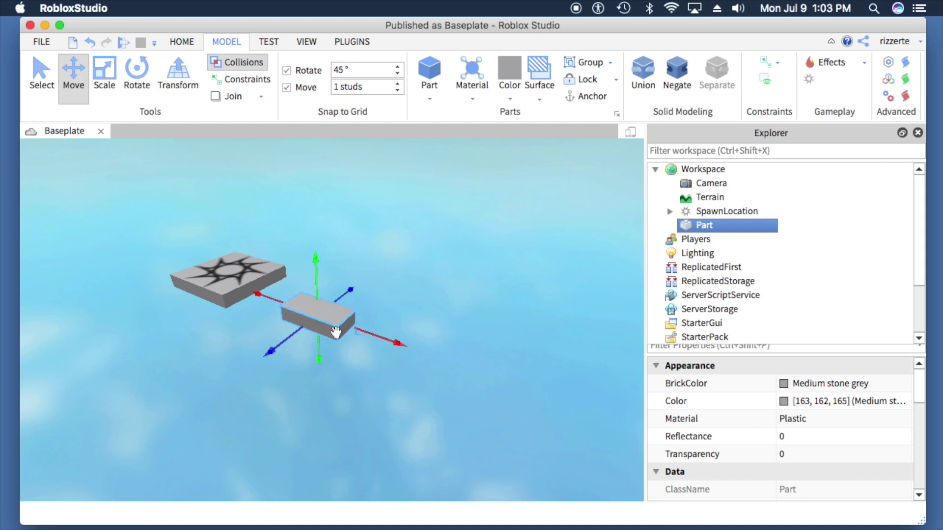
pyautogui.moveTo(279, 348)
pyautogui.mouseDown()
pyautogui.moveTo(373, 273)
pyautogui.moveTo(245, 381)
pyautogui.moveTo(283, 347)
pyautogui.mouseUp()
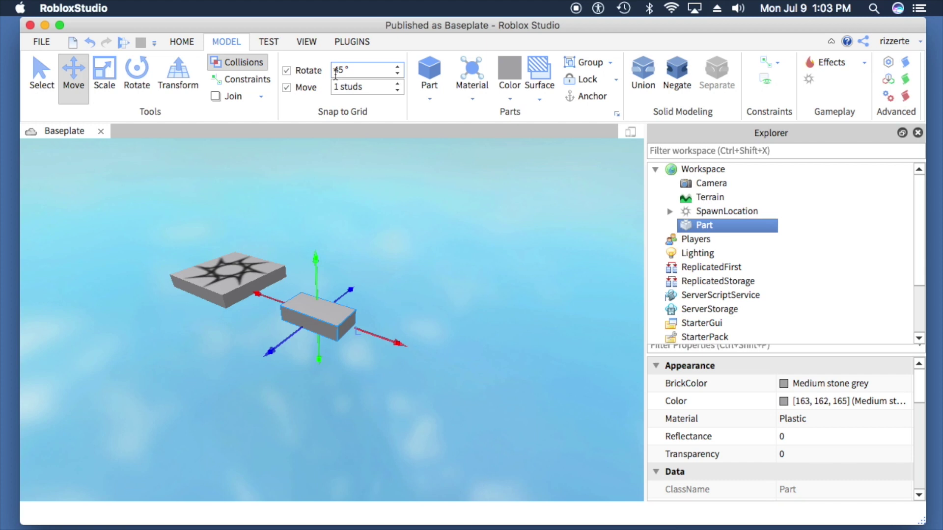
pyautogui.click(353, 88)
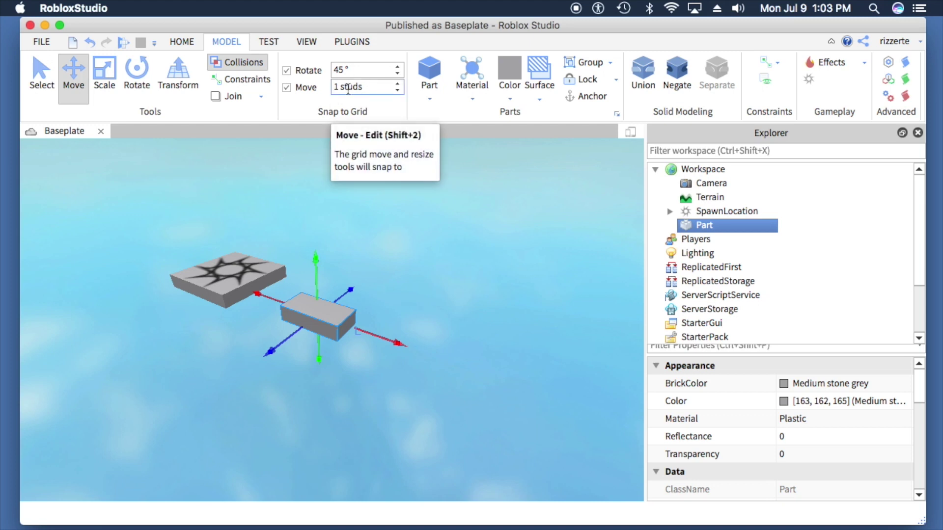
# Step: Raise the move snap increment from 1 to 3 studs, then drag the part along Z
pyautogui.click(373, 87)
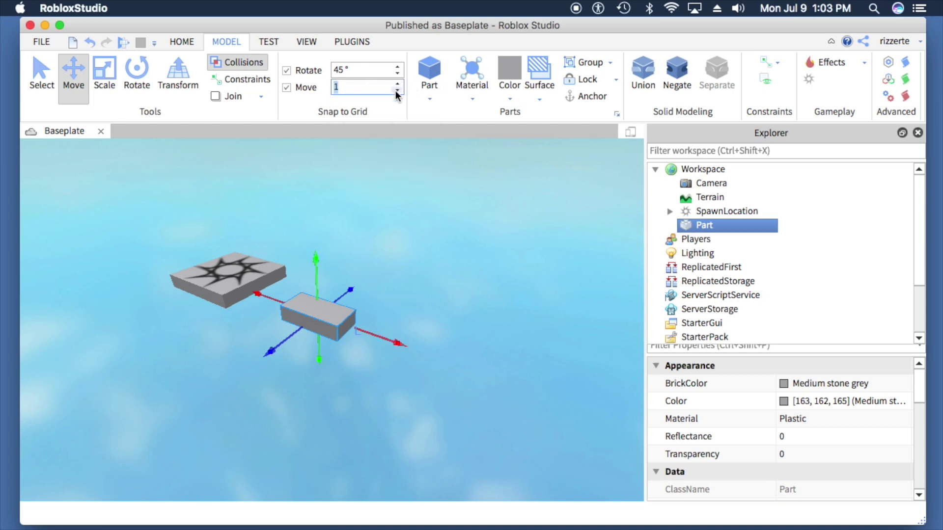
pyautogui.click(397, 84)
pyautogui.click(397, 84)
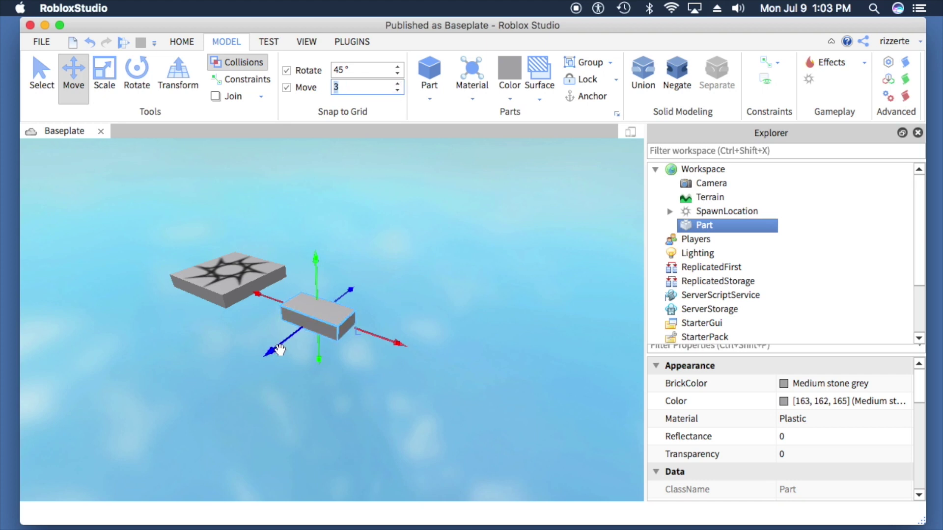
pyautogui.moveTo(284, 345); pyautogui.dragTo(296, 367)
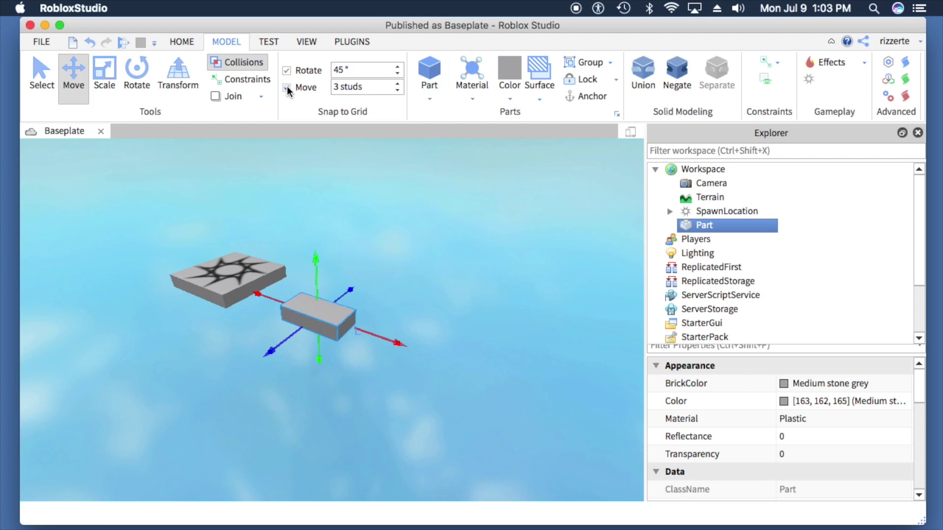
# Step: Drag the part freely back and forth along Z, then re-enable move snapping
pyautogui.moveTo(278, 355); pyautogui.dragTo(295, 374)
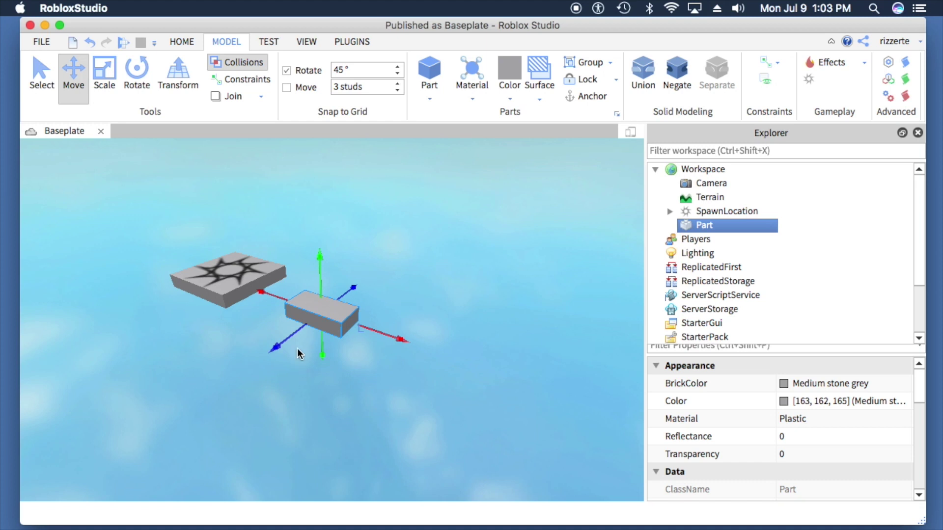
pyautogui.moveTo(272, 356); pyautogui.dragTo(301, 379)
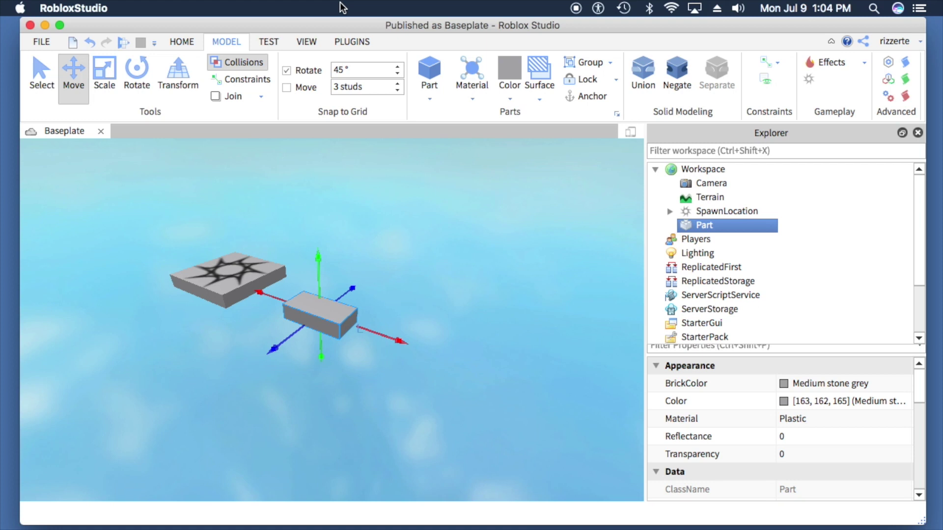
pyautogui.click(290, 88)
# Step: With the Scale tool, lengthen the block along X, widen it, and make it taller
pyautogui.click(107, 71)
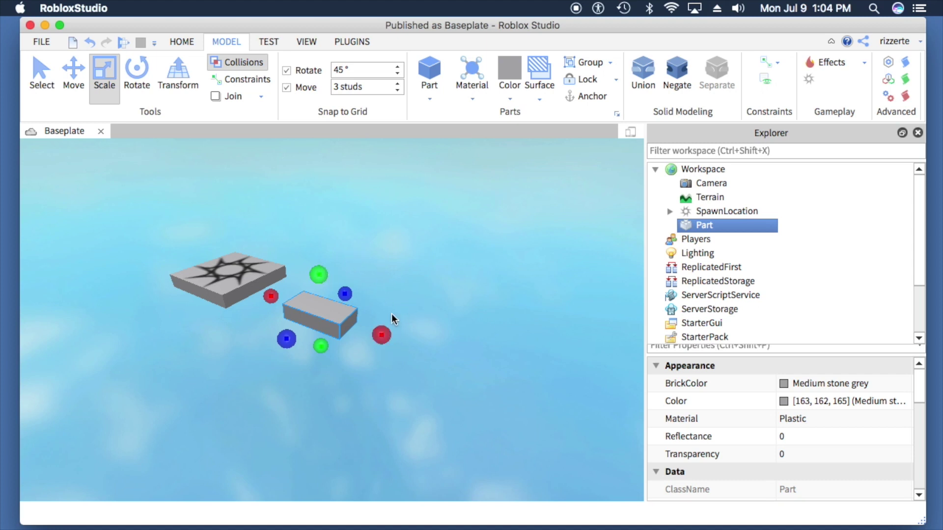
pyautogui.click(383, 336)
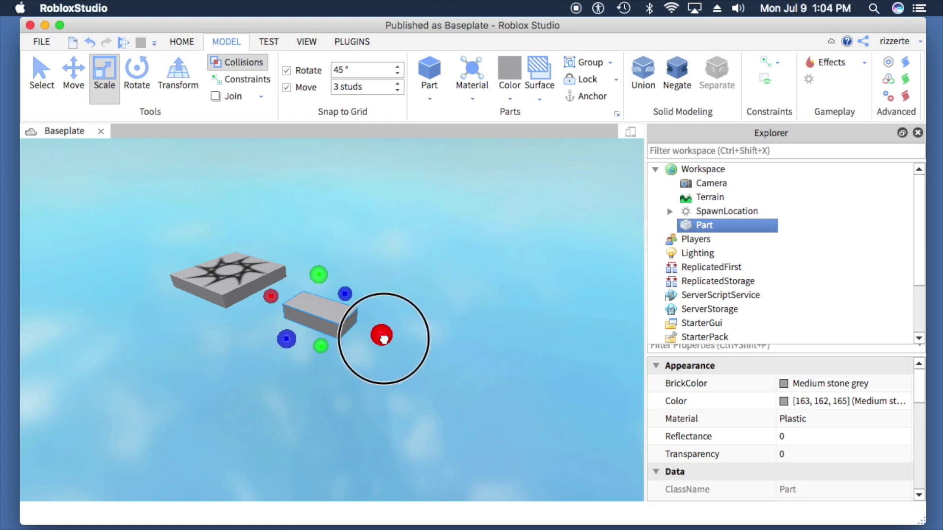
pyautogui.moveTo(384, 338); pyautogui.dragTo(425, 368)
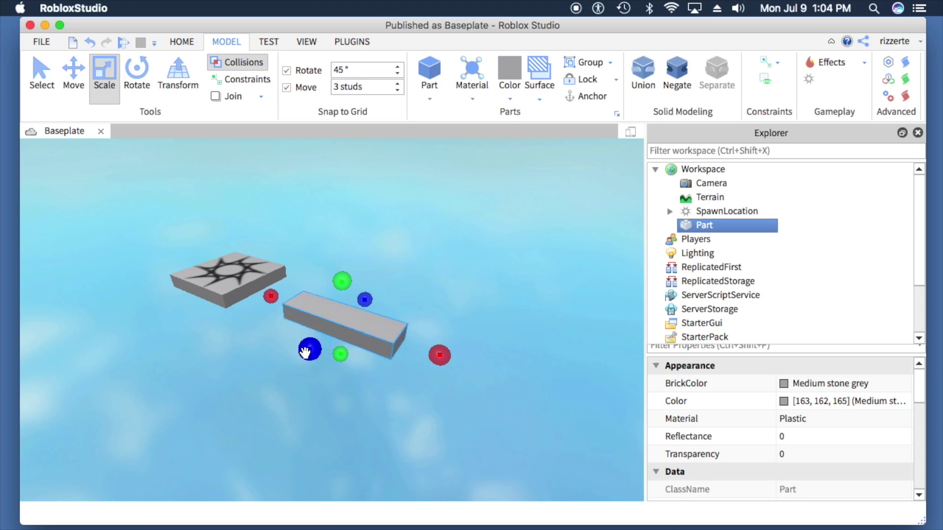
pyautogui.moveTo(305, 351); pyautogui.dragTo(241, 430)
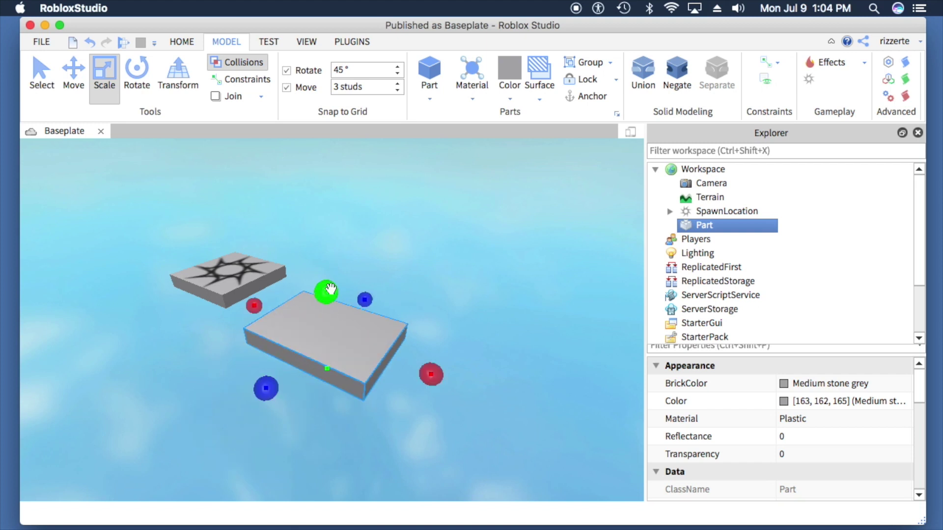
pyautogui.moveTo(330, 289); pyautogui.dragTo(330, 325)
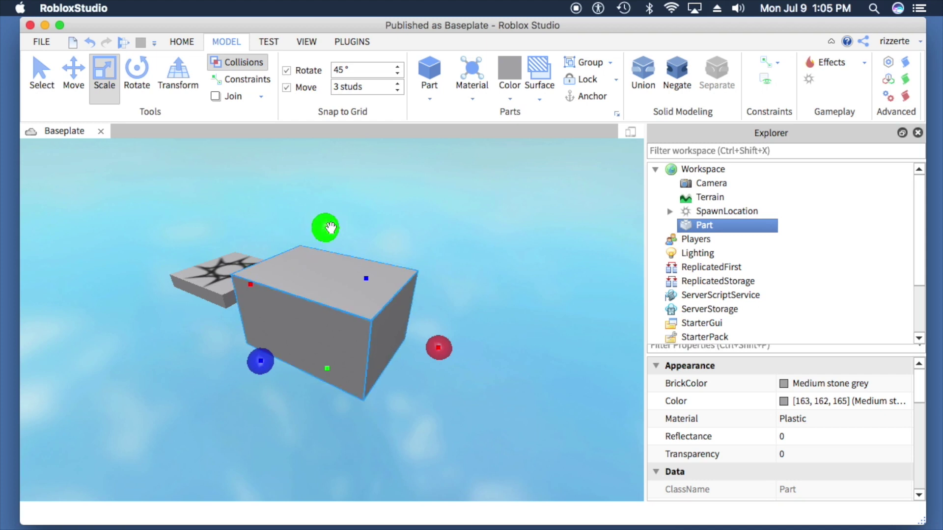
# Step: With the Rotate tool, turn the box around its vertical axis, with rotation snapping off
pyautogui.click(137, 74)
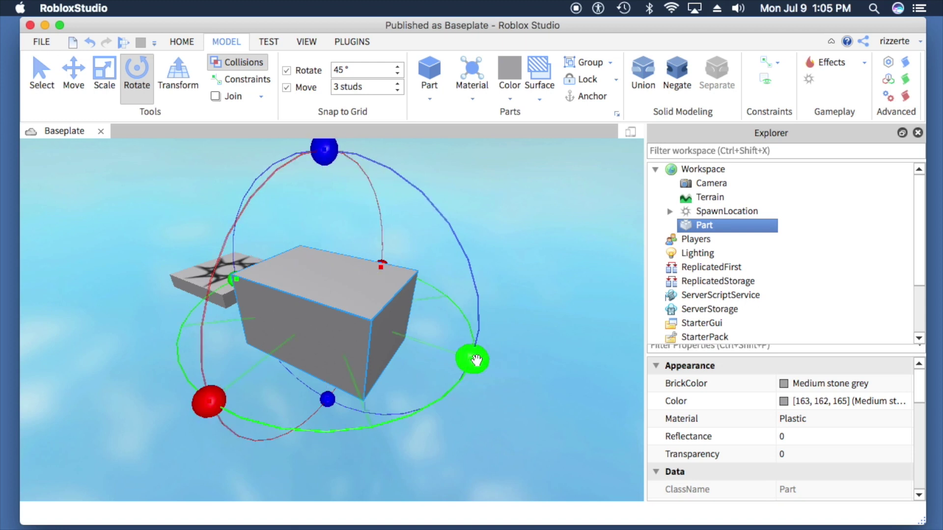
pyautogui.moveTo(474, 362); pyautogui.dragTo(524, 316)
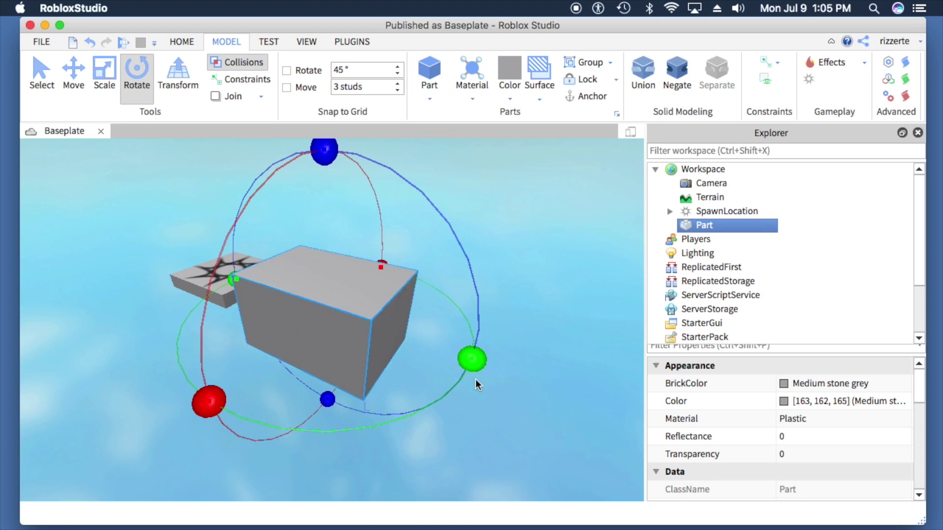
pyautogui.click(326, 154)
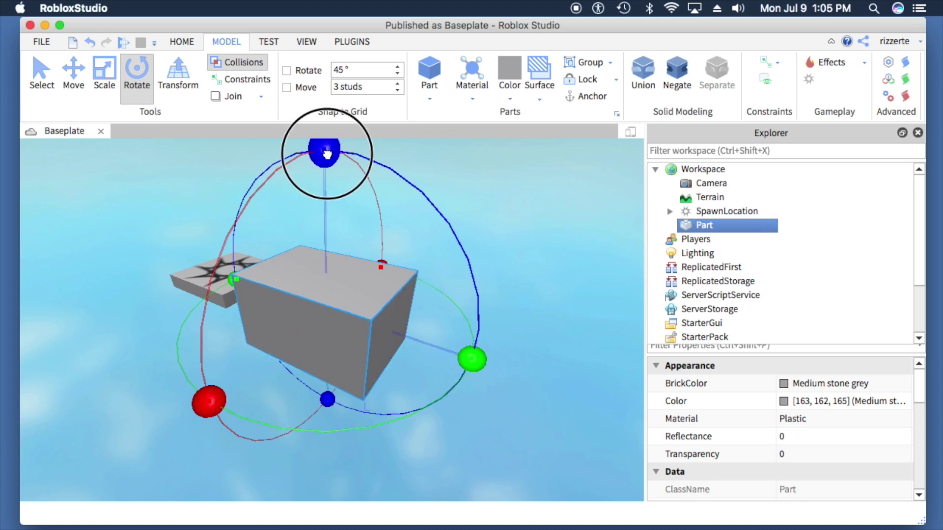
# Step: Tilt the box around its Z, X and Y axes to an off-grid angle
pyautogui.moveTo(326, 154); pyautogui.dragTo(349, 274)
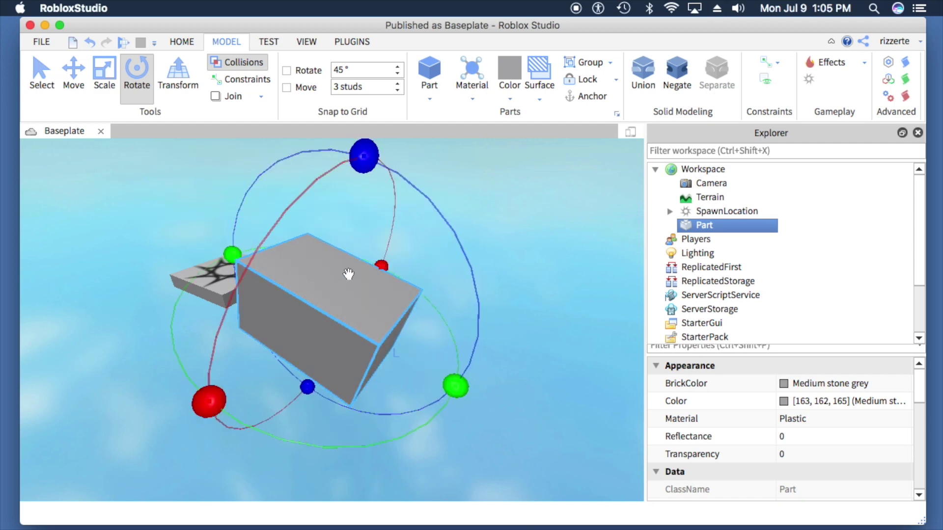
pyautogui.moveTo(209, 400); pyautogui.dragTo(258, 403)
pyautogui.moveTo(330, 205); pyautogui.dragTo(435, 297)
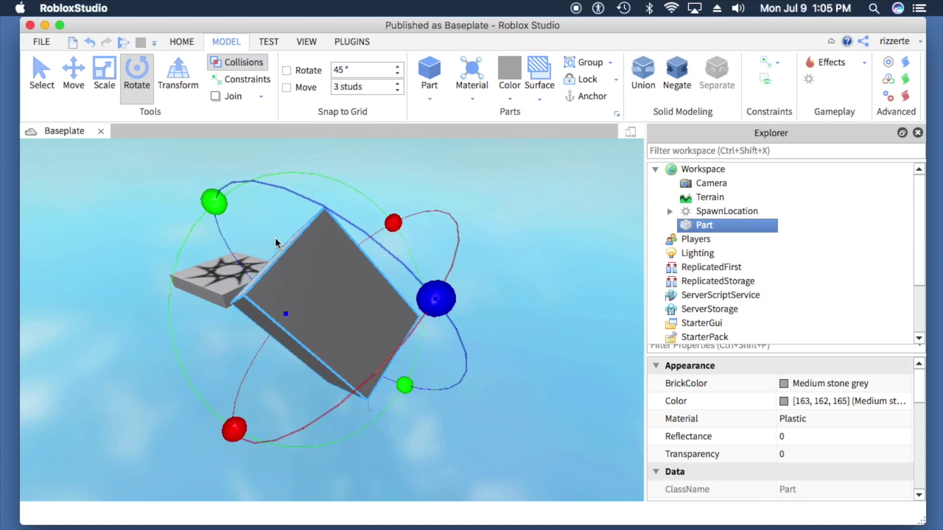
pyautogui.moveTo(214, 202); pyautogui.dragTo(470, 213)
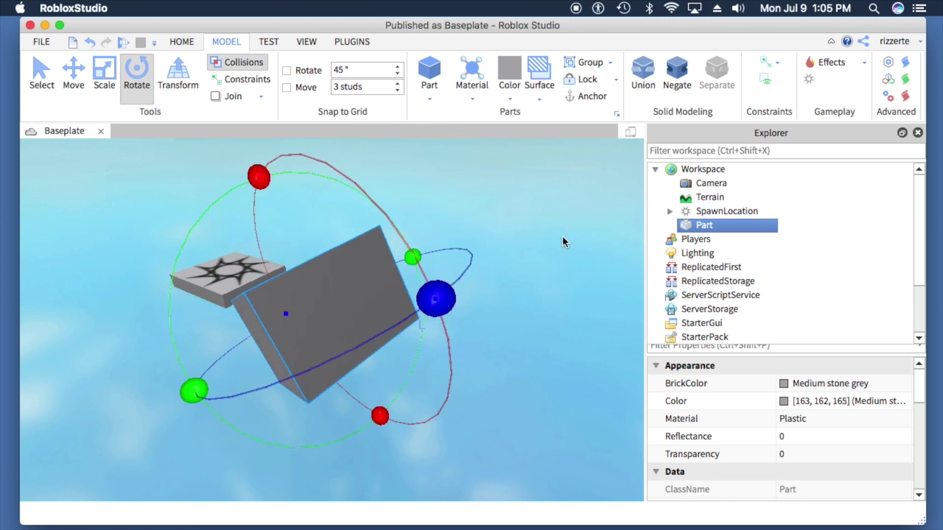
pyautogui.moveTo(555, 295); pyautogui.dragTo(555, 296, button='right')
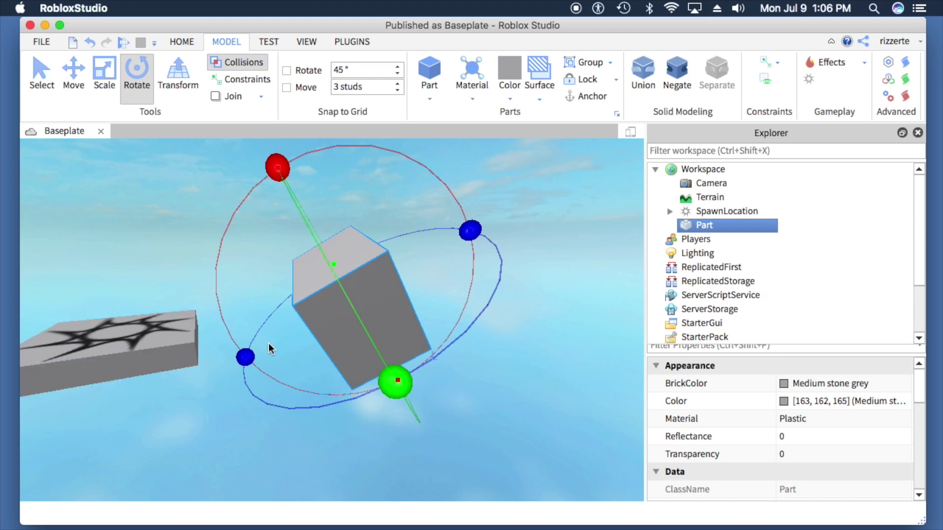